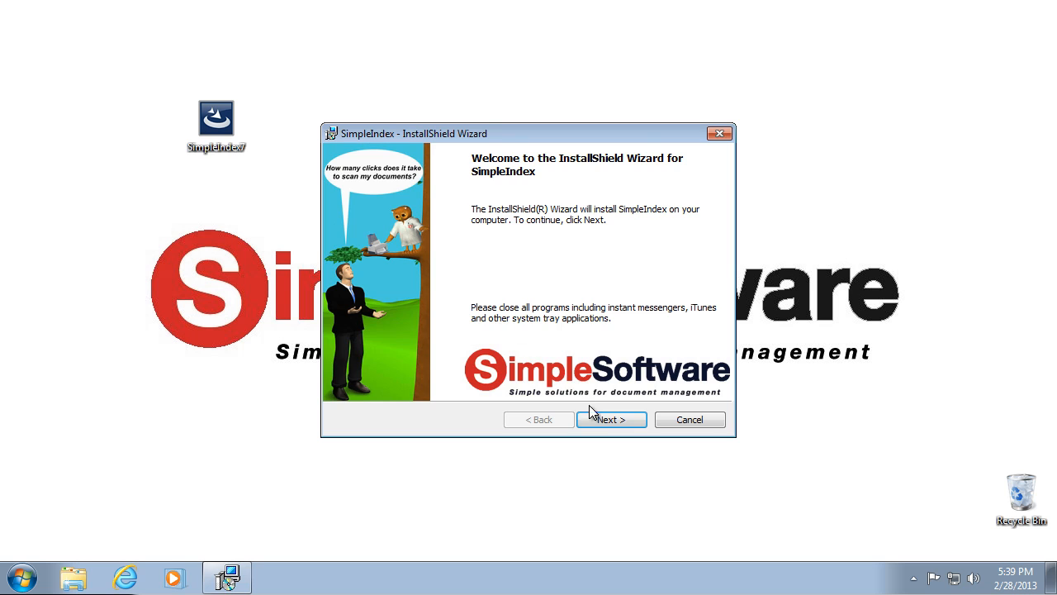
Start the SimpleIndex installation and accept the default destination folder C:\Program Files (x86)\SimpleIndex\
left_click(614, 418)
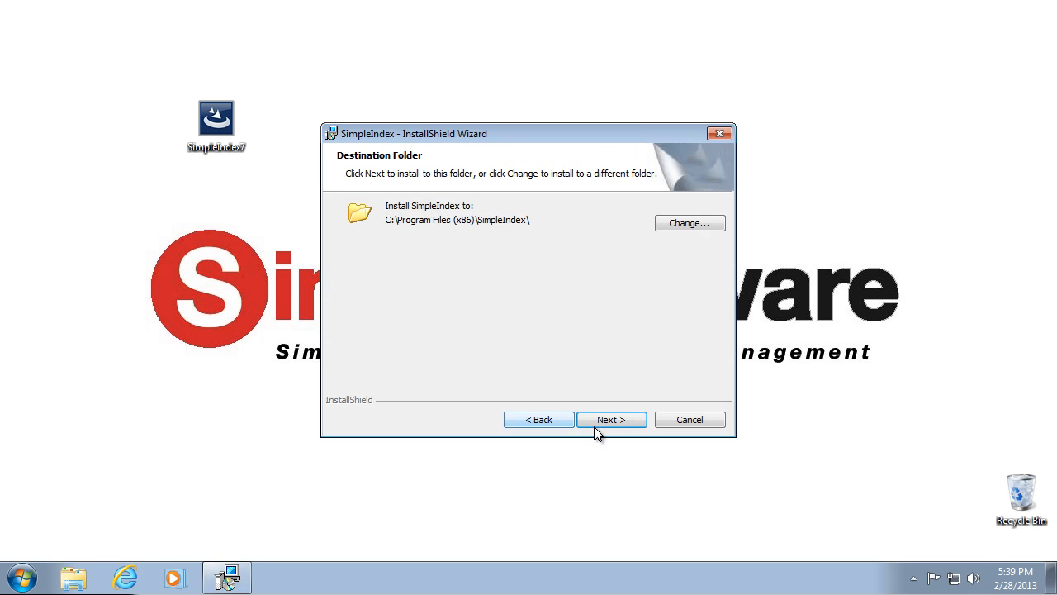
left_click(626, 421)
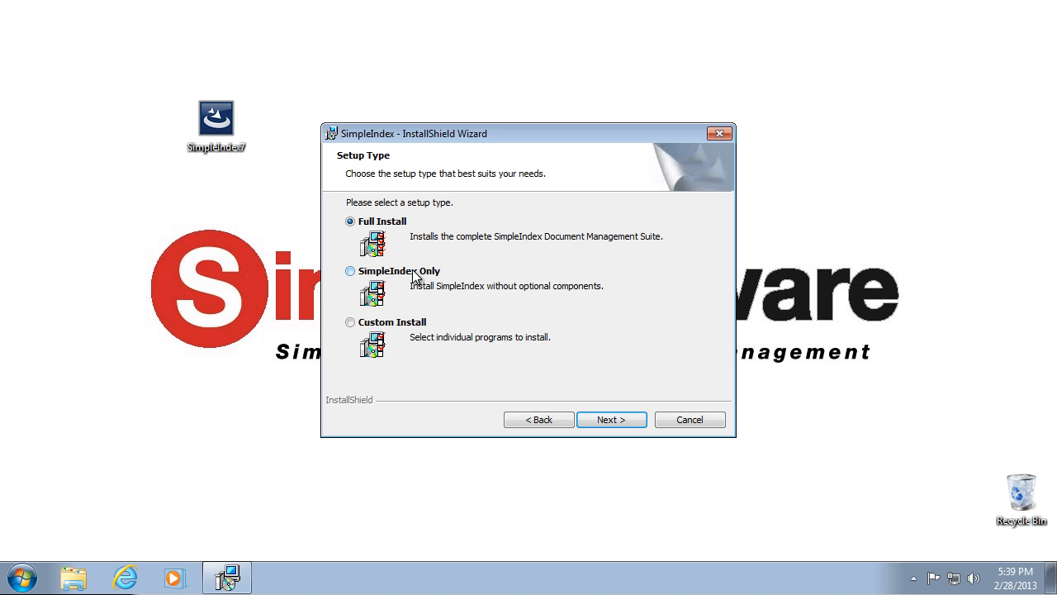
left_click(420, 326)
left_click(611, 421)
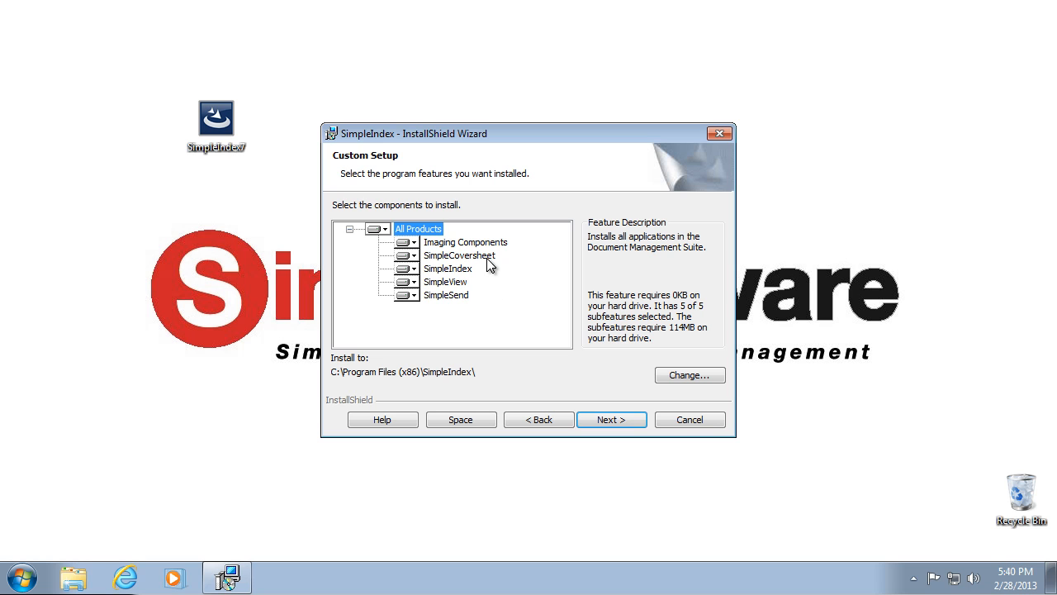
left_click(413, 255)
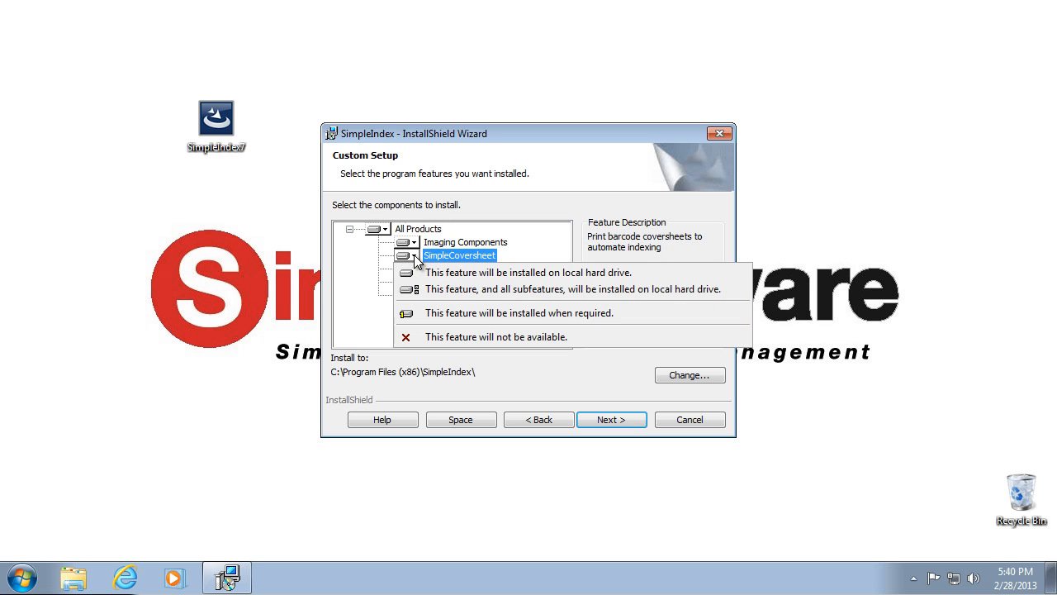
left_click(586, 385)
left_click(549, 420)
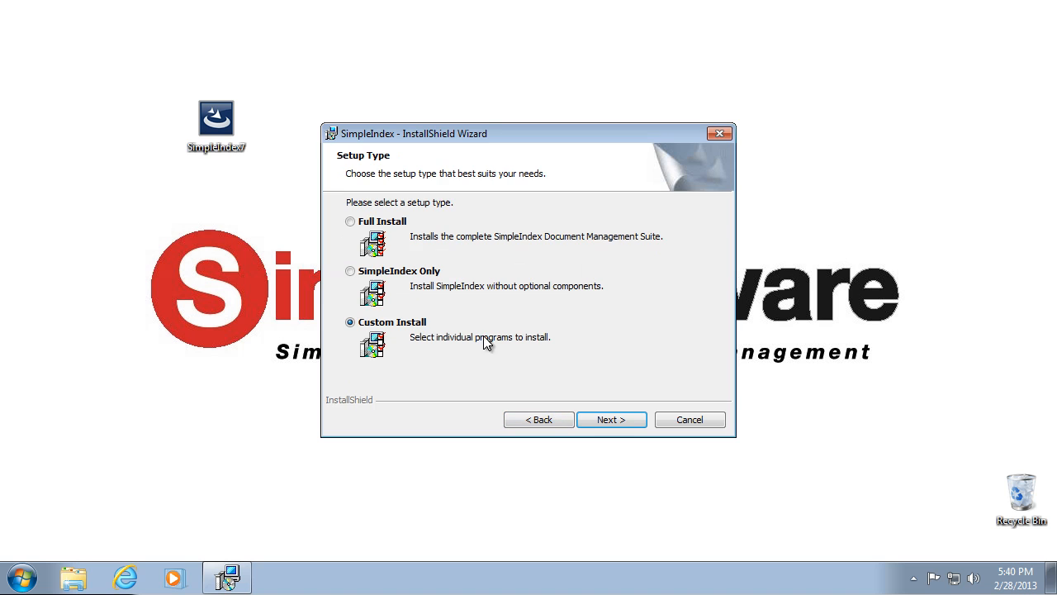
Choose the Full Install setup type and proceed with the installation
left_click(386, 223)
left_click(604, 418)
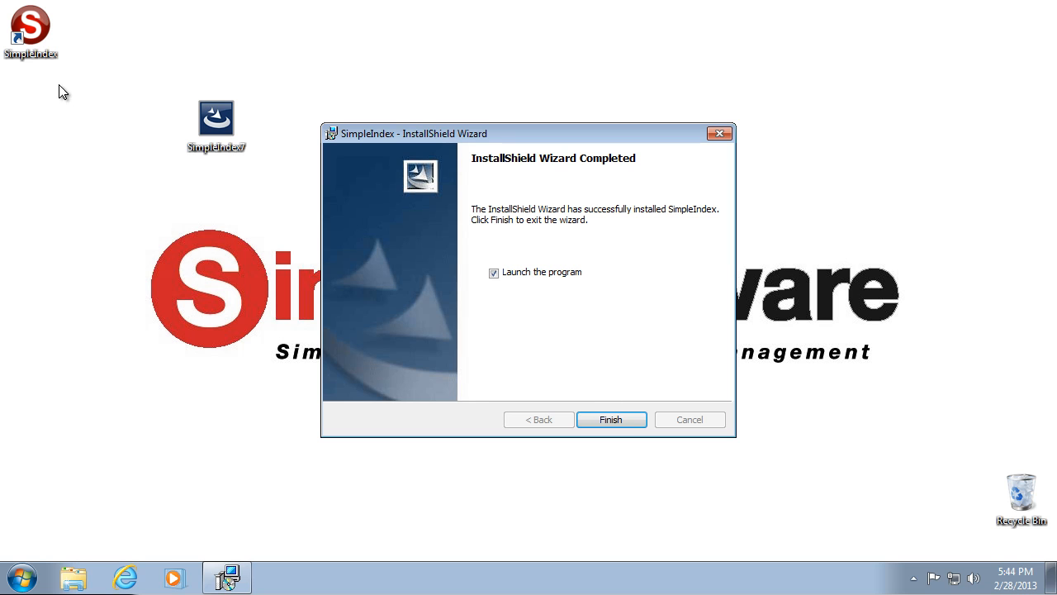
Finish the installer with the program set to launch, start SimpleIndex in trial mode and acknowledge the demo notice
left_click(608, 422)
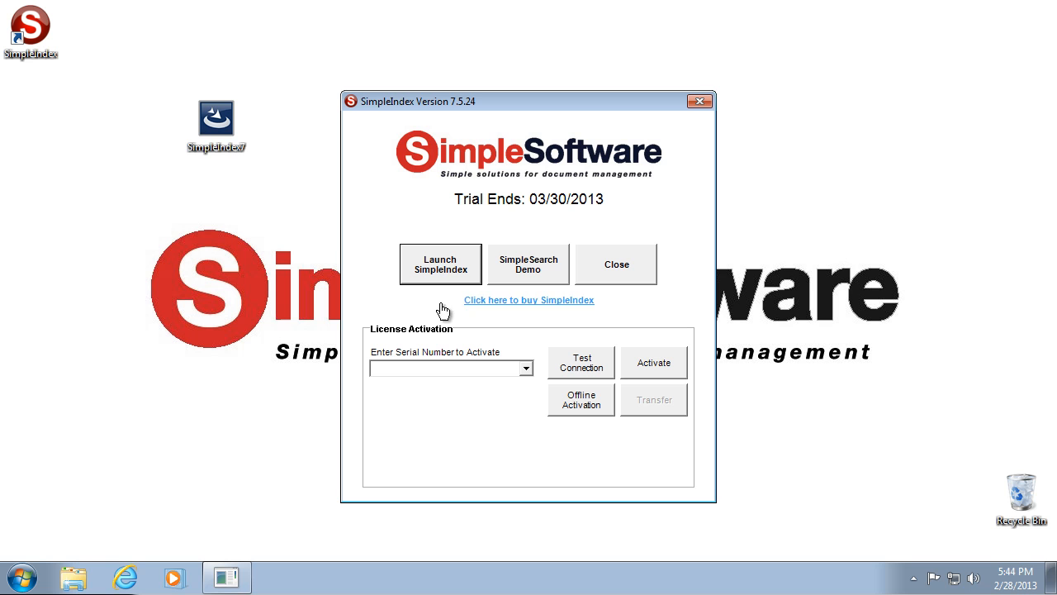
left_click(444, 275)
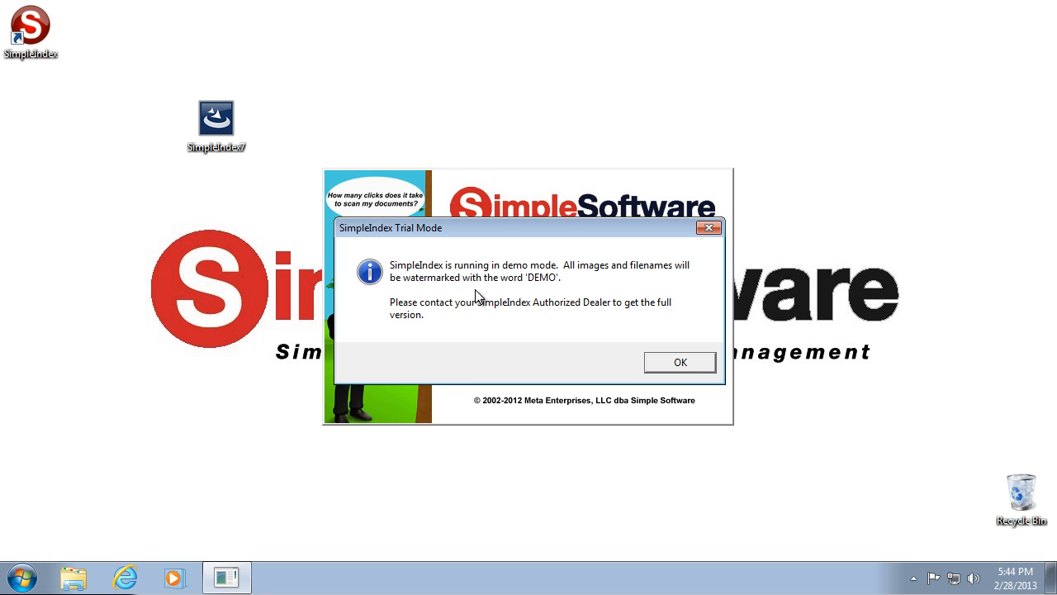
left_click(681, 364)
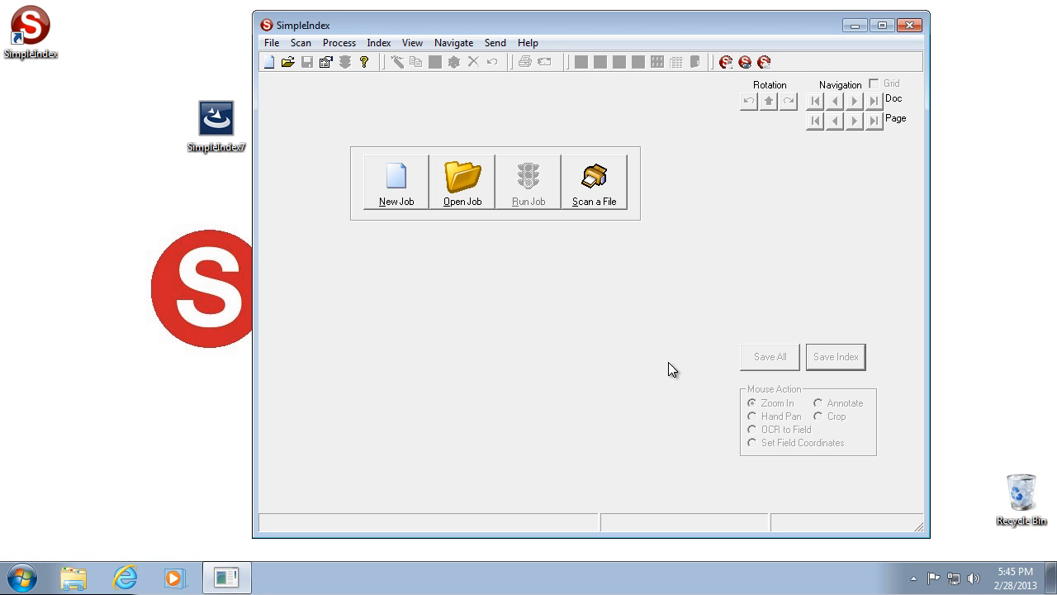
Run the Global Settings Wizard with the Basic setup type and continue past license activation without activating any application
left_click(276, 43)
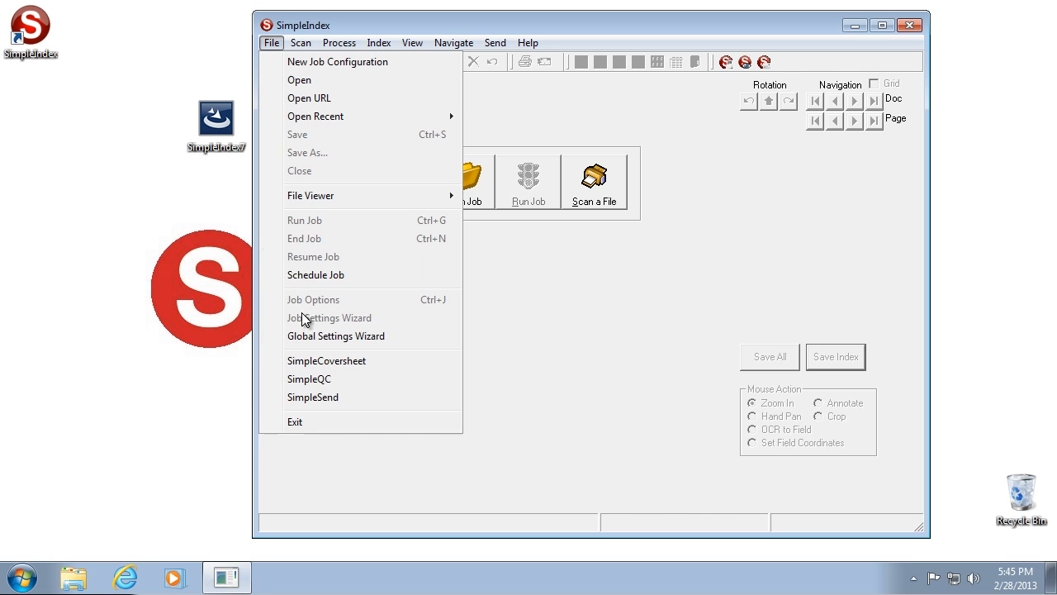
left_click(308, 339)
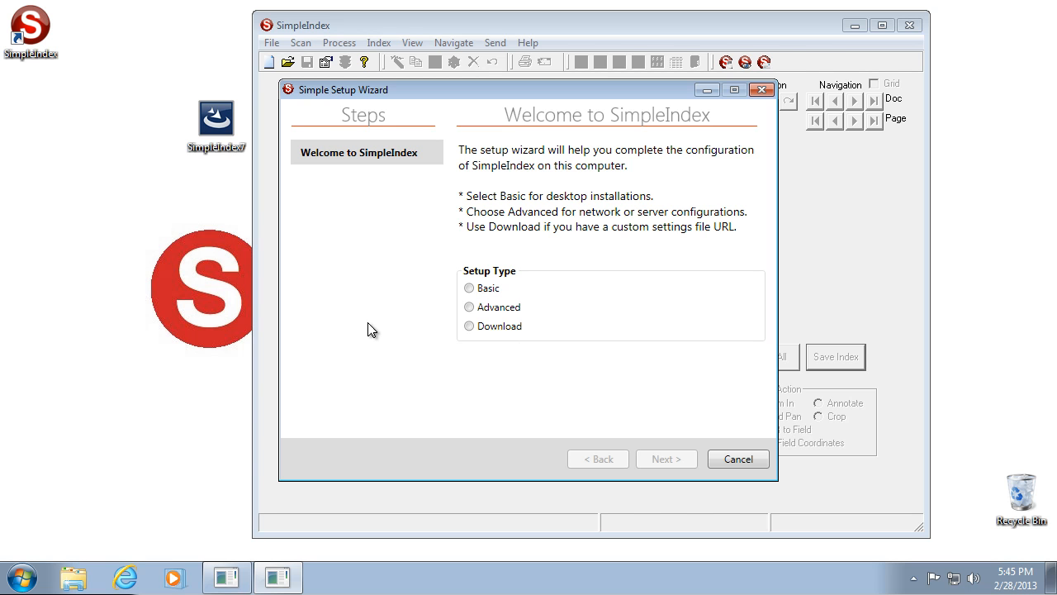
left_click(469, 288)
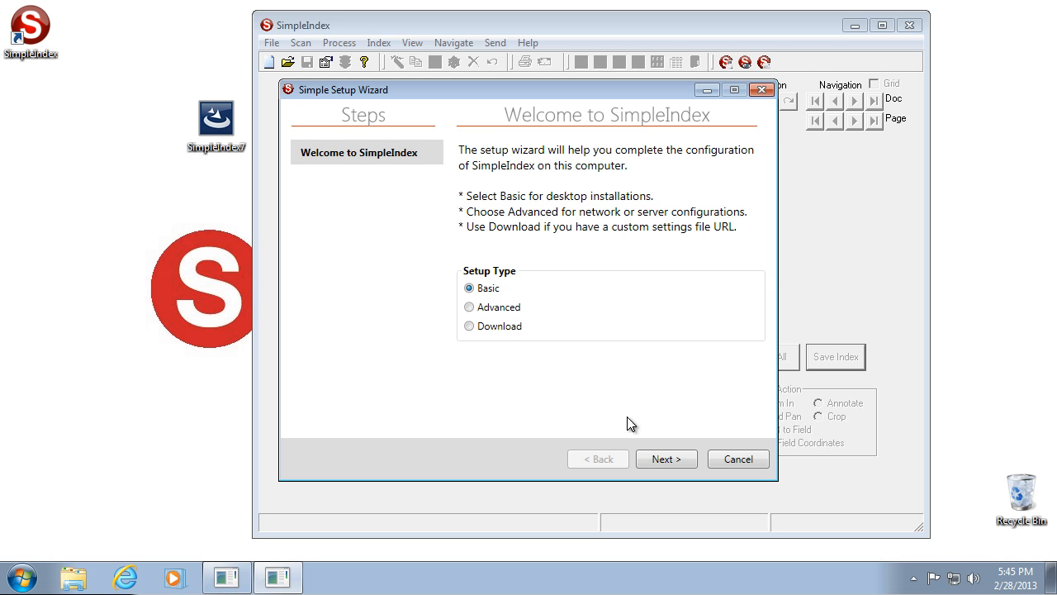
left_click(661, 460)
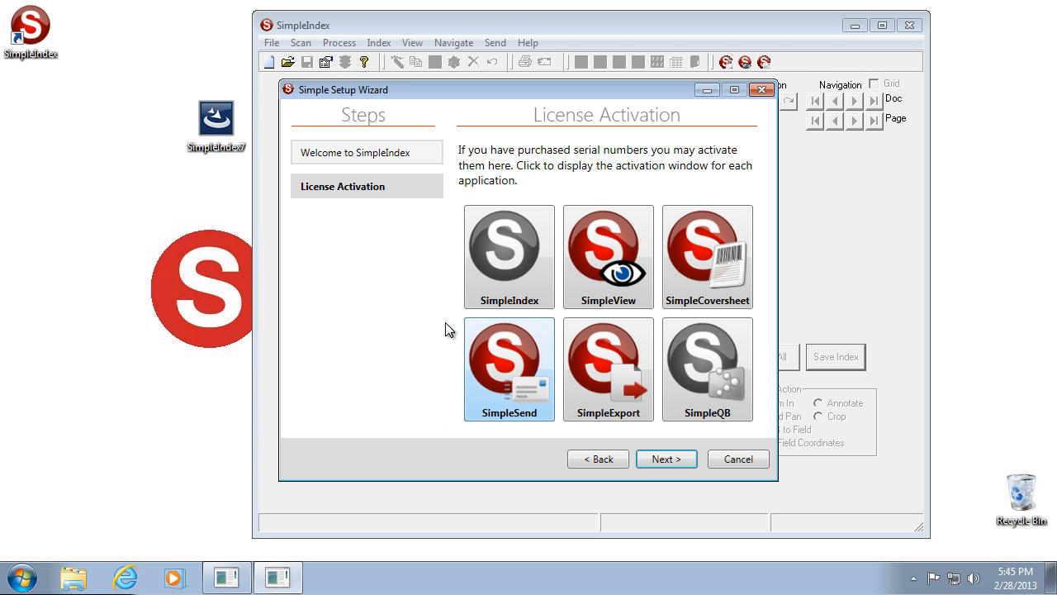
left_click(664, 461)
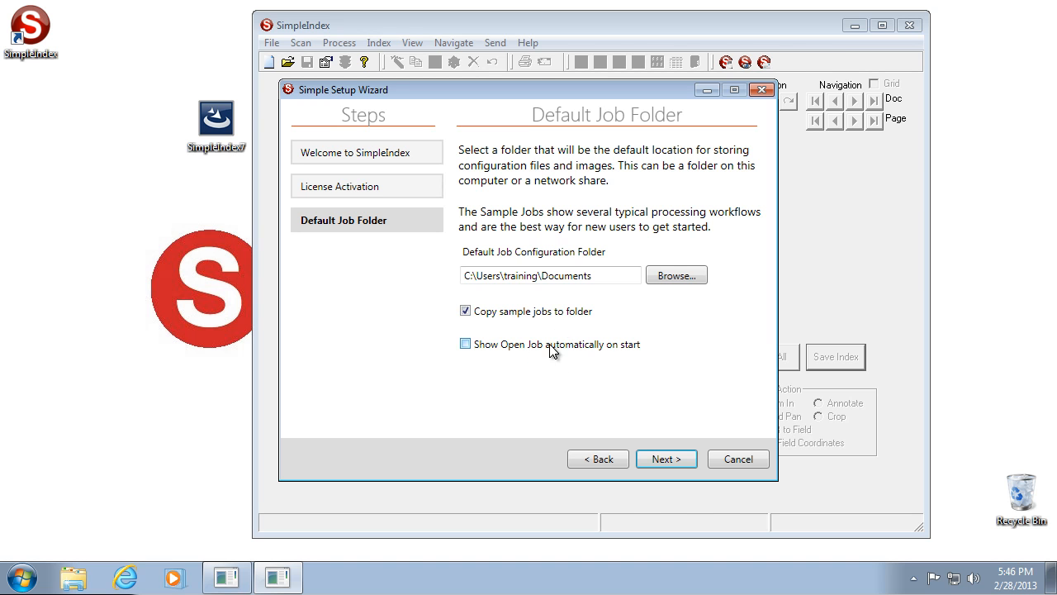
Enable Show Open Job automatically on start, keep the default job folder, and finish the wizard without any file associations
left_click(467, 349)
left_click(660, 459)
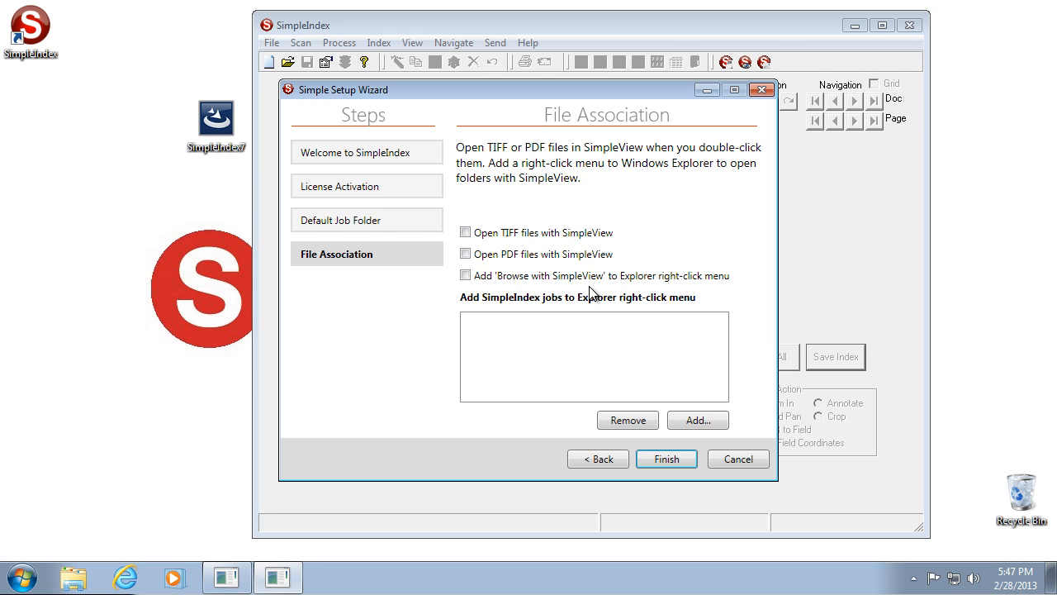
left_click(668, 464)
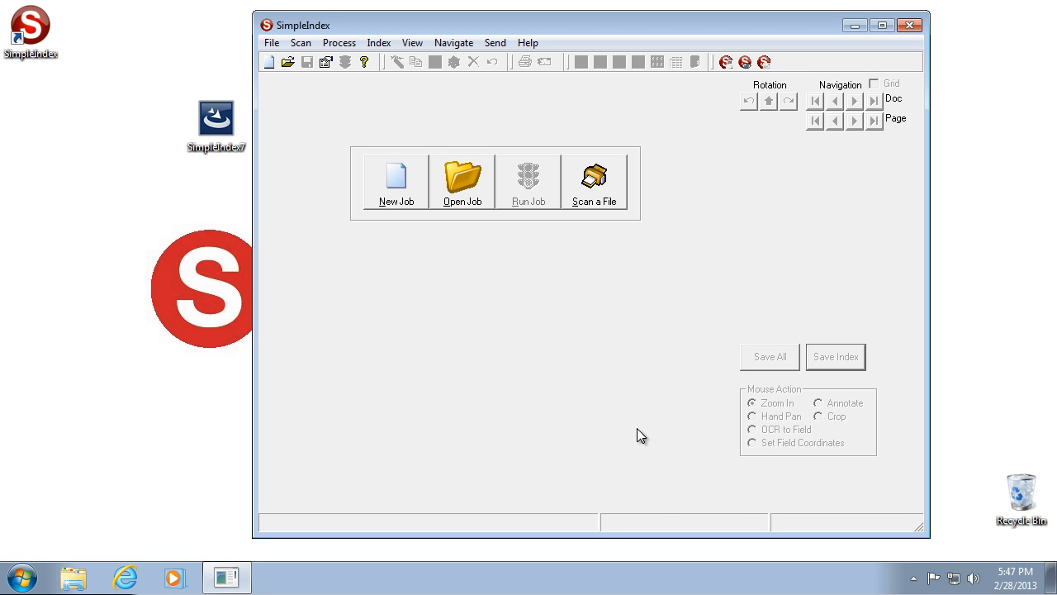
Open the job configuration "A - Read Invoices with Zone OCR" from the Samples\Invoice Processing folder
left_click(468, 208)
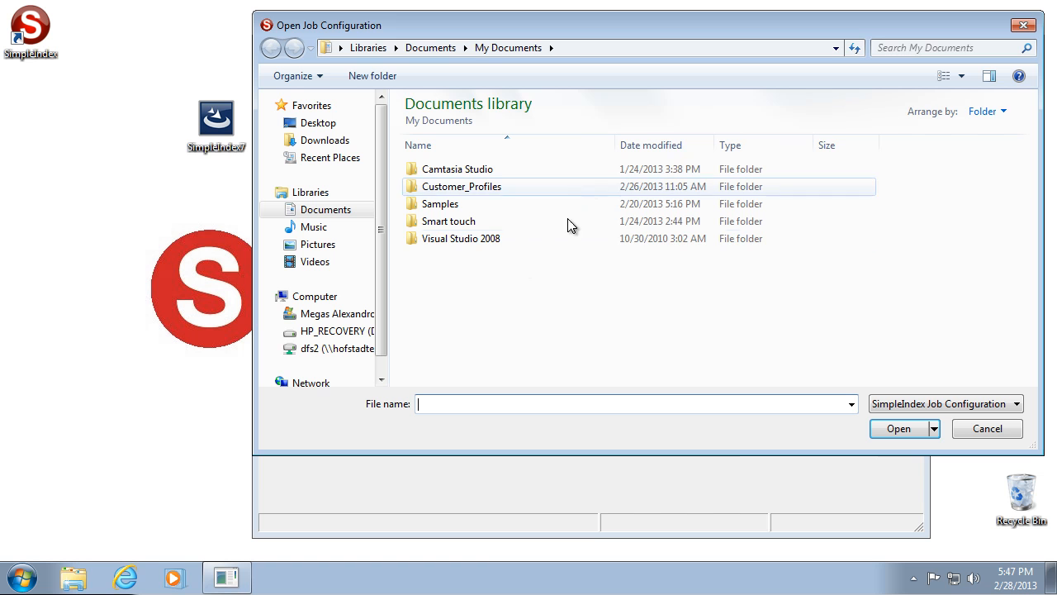
double_click(432, 215)
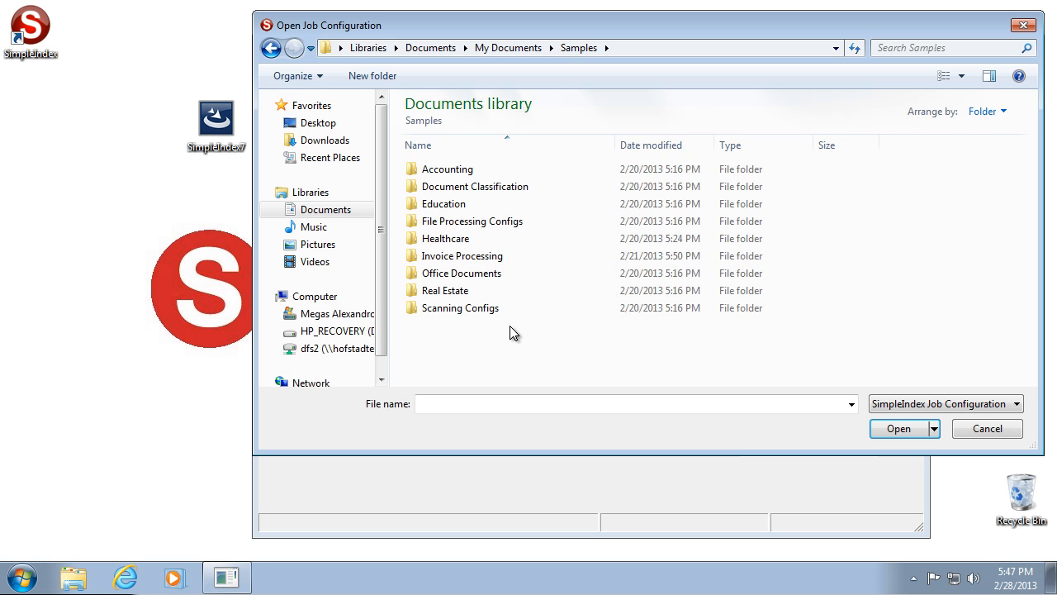
double_click(465, 258)
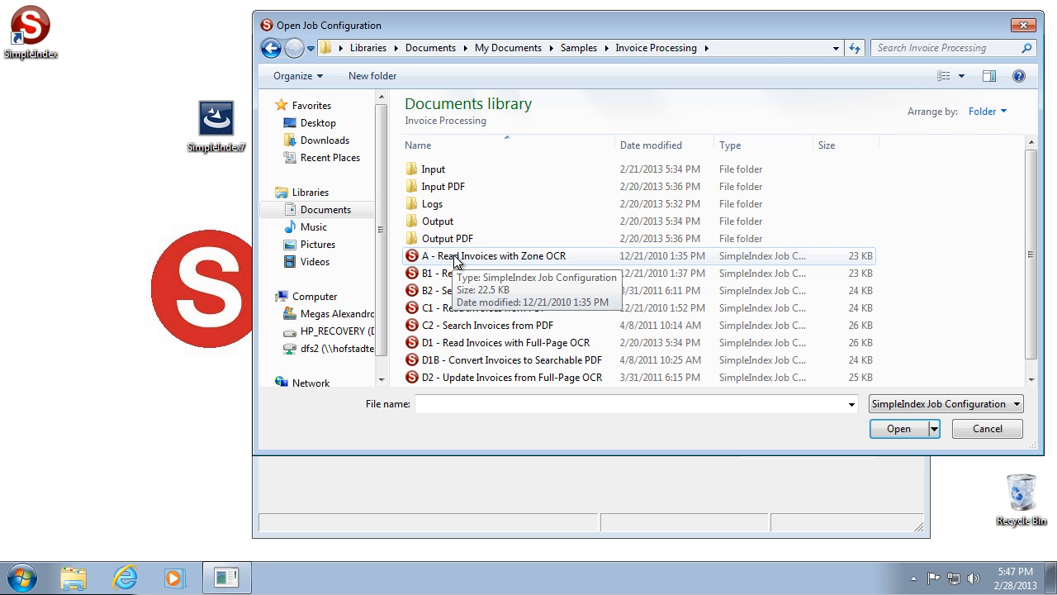
double_click(455, 257)
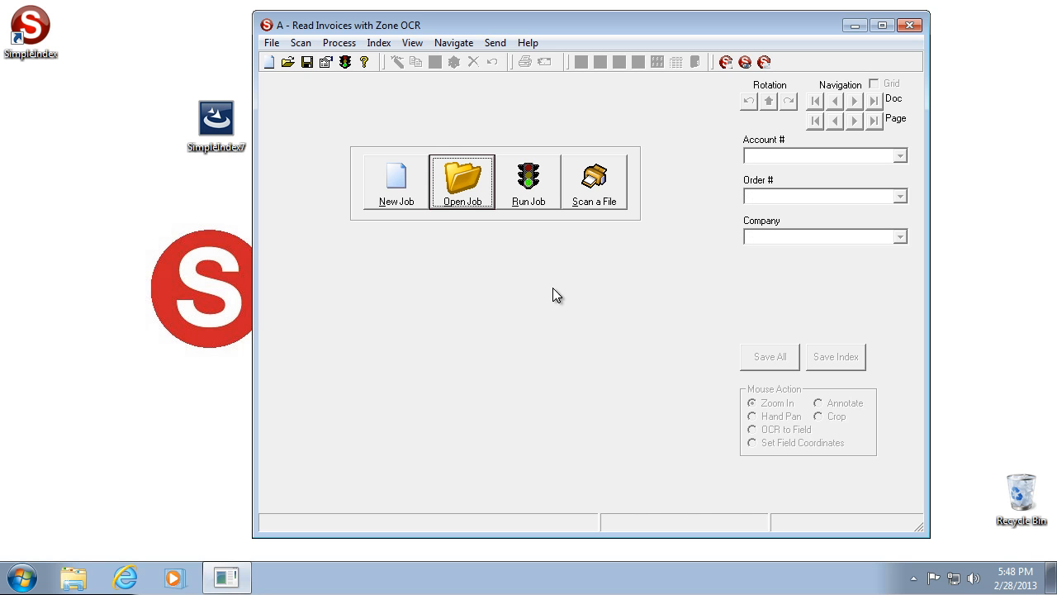
Run the invoice job and magnify the first invoice's account details and order table
left_click(534, 202)
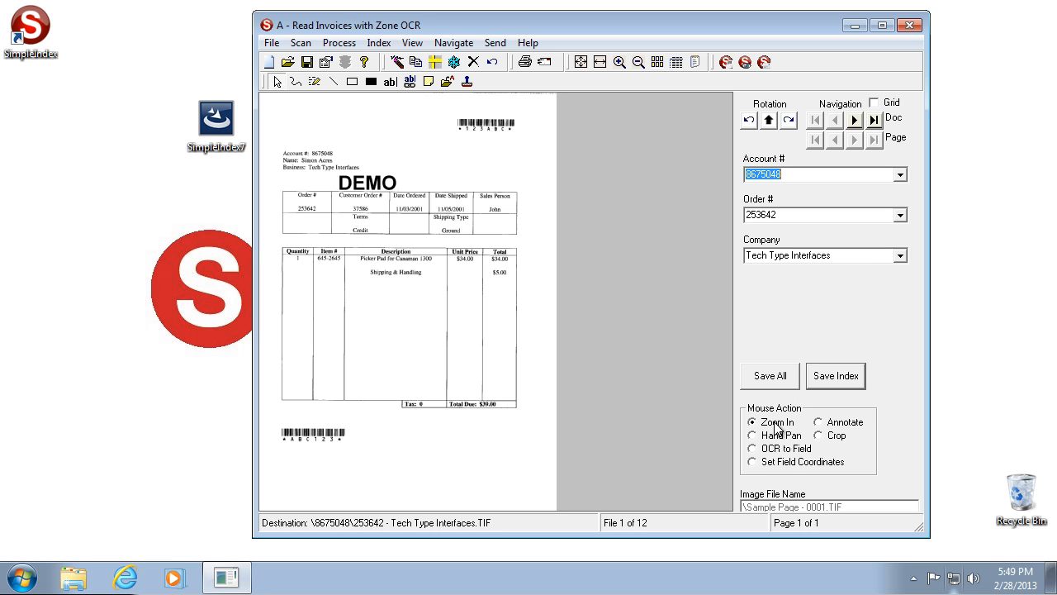
left_click_drag(277, 132, 429, 235)
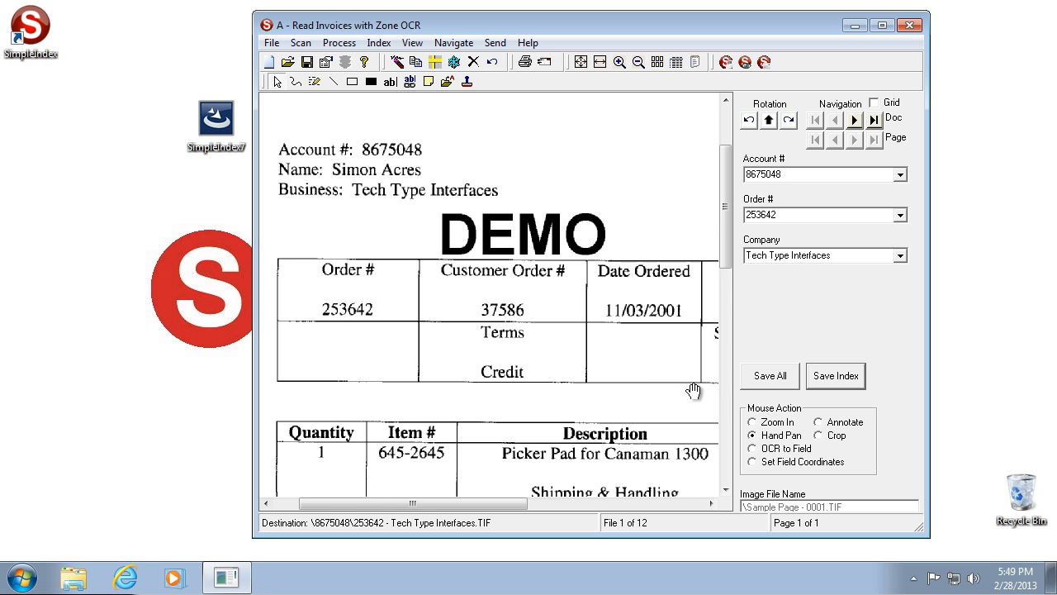
left_click_drag(710, 427, 677, 389)
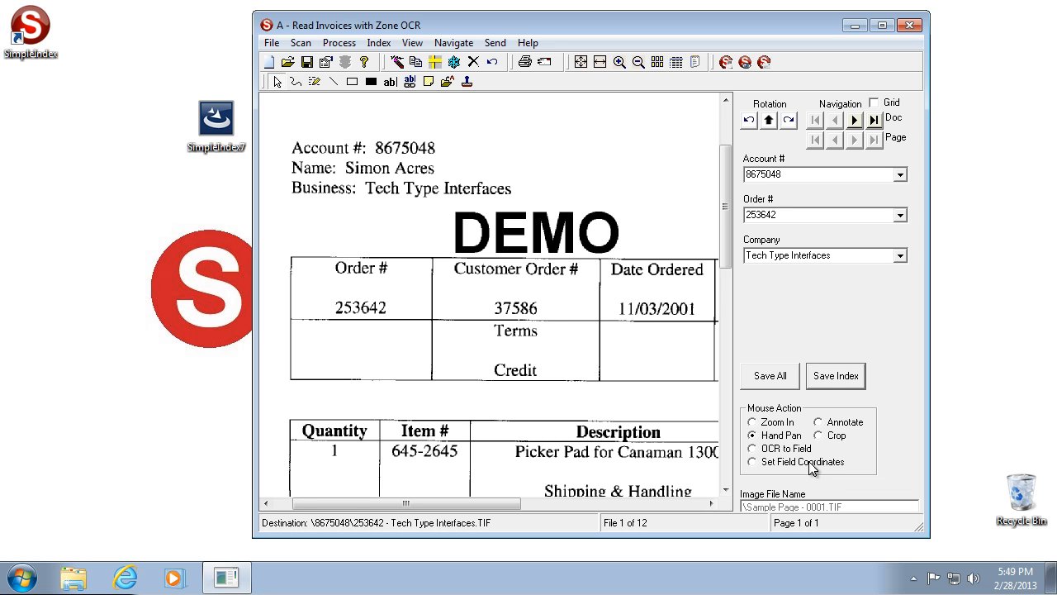
Change the last digit of the first invoice's Account # to 3 and save its index
left_click(801, 174)
left_click(801, 175)
key("BackSpace")
type("3")
left_click(828, 377)
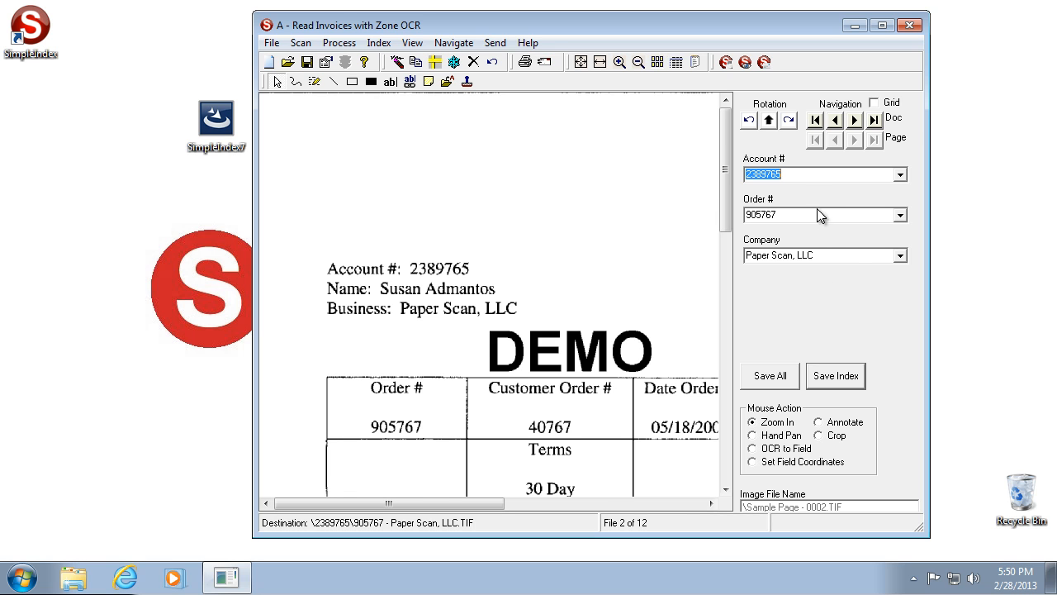
Try to save the second invoice's index with the last two digits of its Account # removed
left_click(812, 175)
key("BackSpace")
key("BackSpace")
left_click(846, 376)
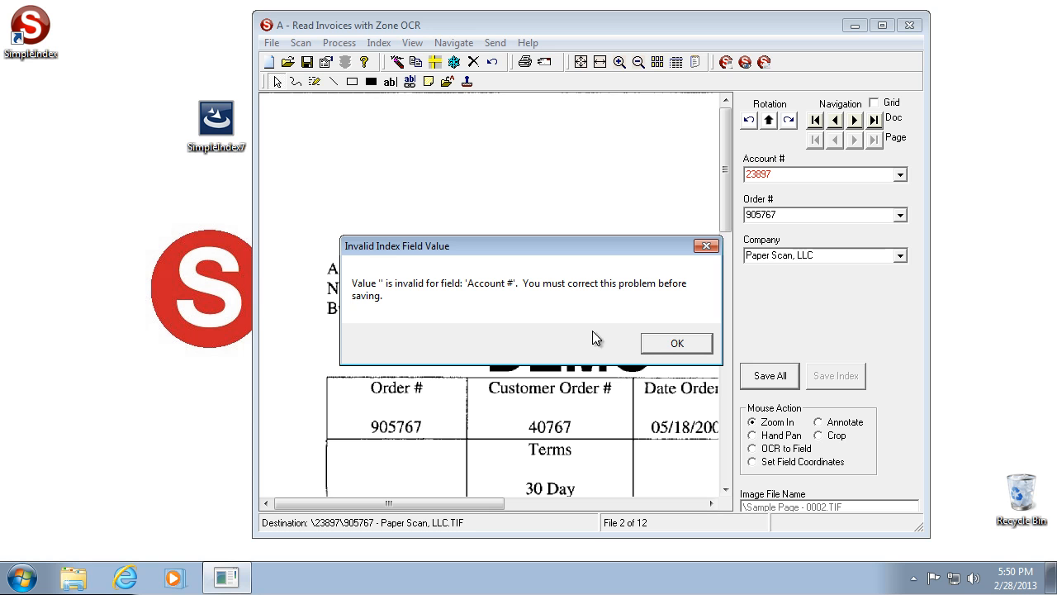
left_click(668, 349)
Restore the missing last two digits of the second invoice's Account # and save its index
left_click(774, 174)
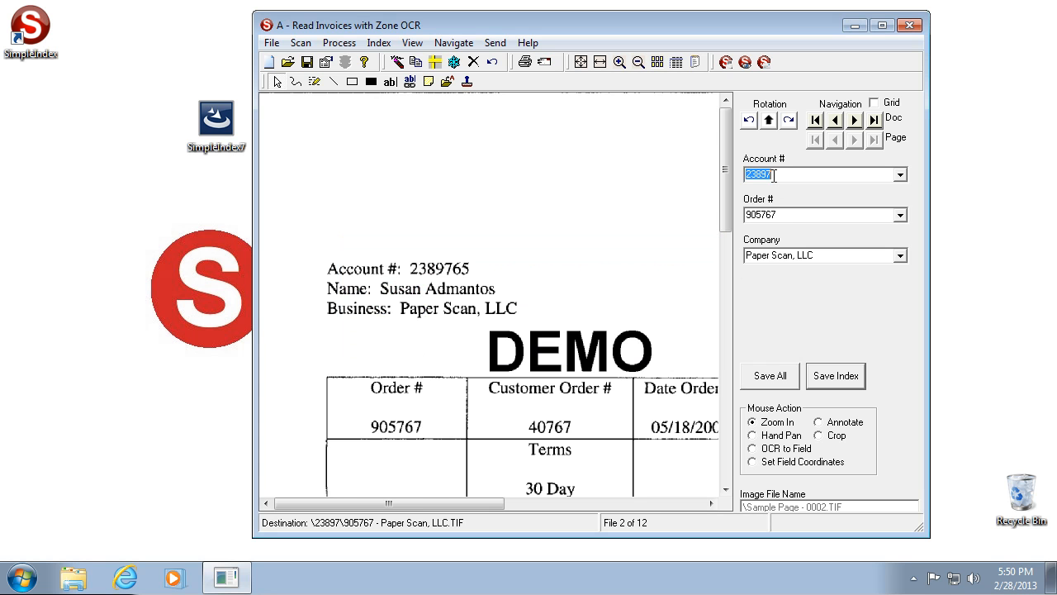
left_click(774, 174)
type("65")
left_click(839, 374)
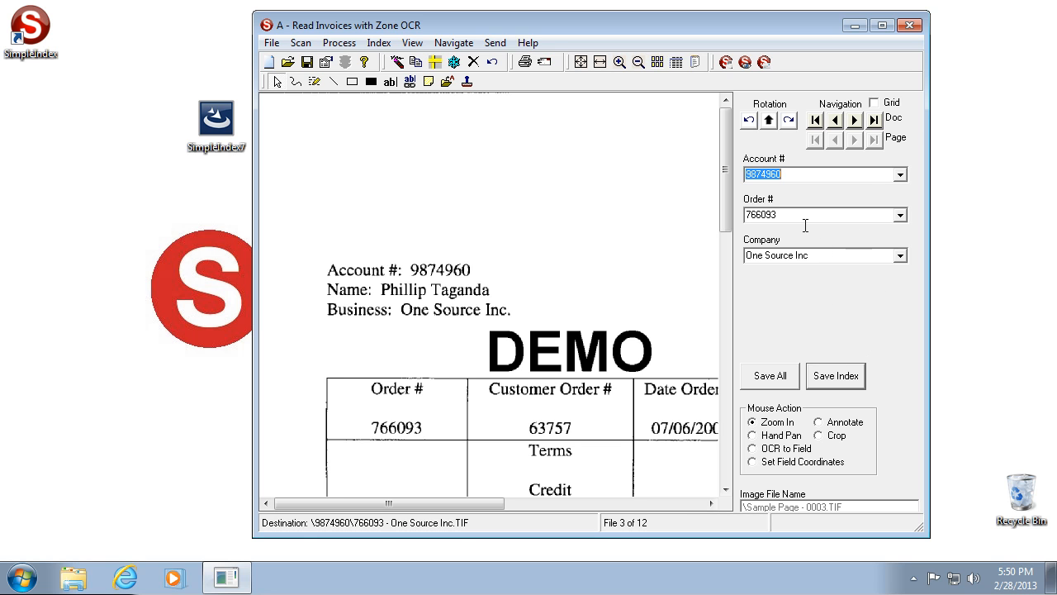
Rotate the third invoice's page counterclockwise and turn it back upright
left_click(749, 119)
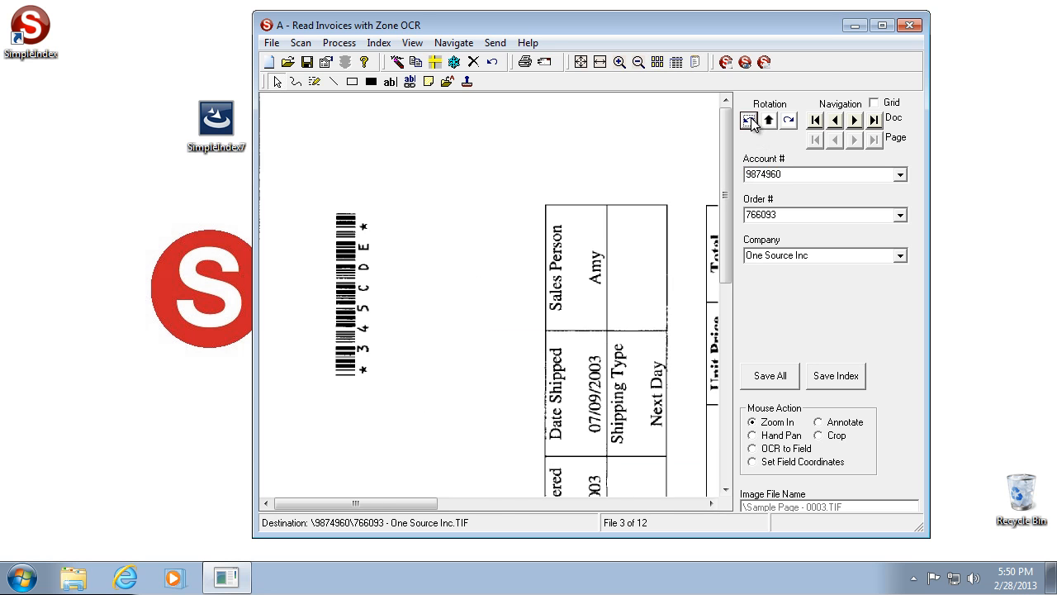
left_click(789, 120)
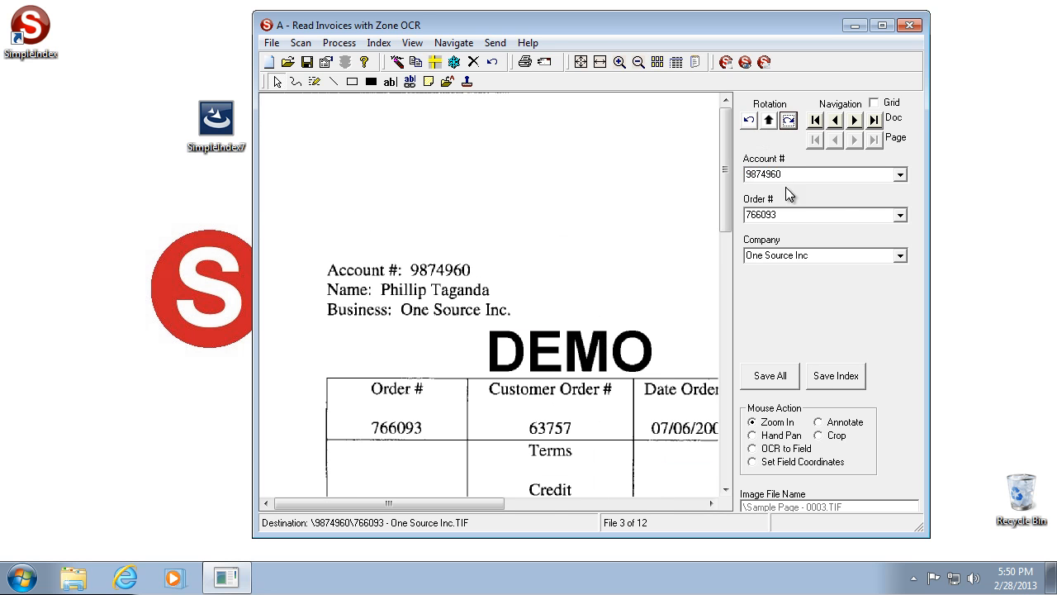
Advance to the fourth document and use the index grid to review the records of the first and second invoices
left_click(853, 120)
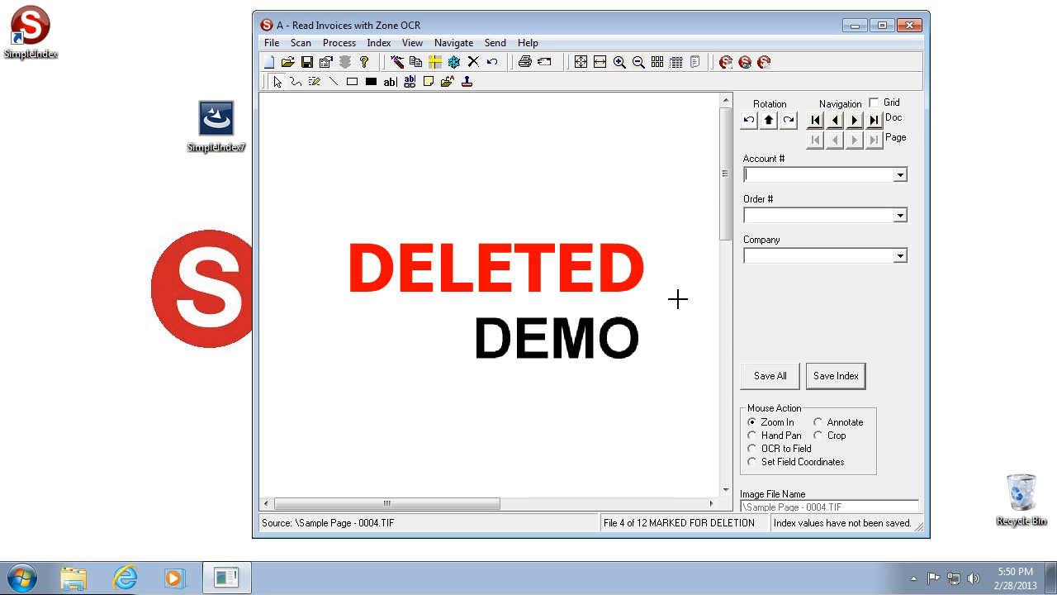
left_click(874, 102)
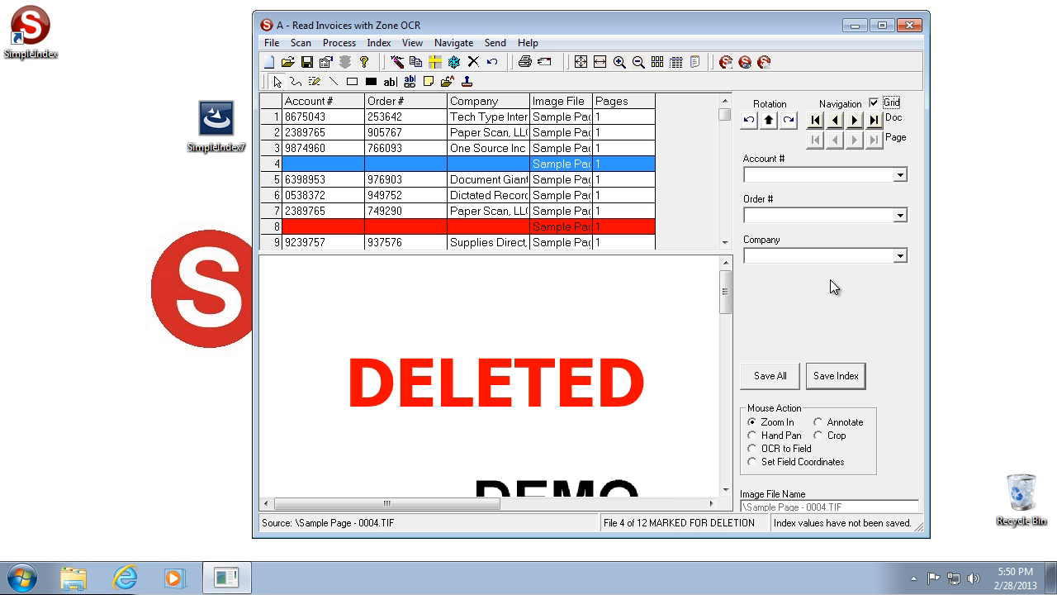
left_click(342, 119)
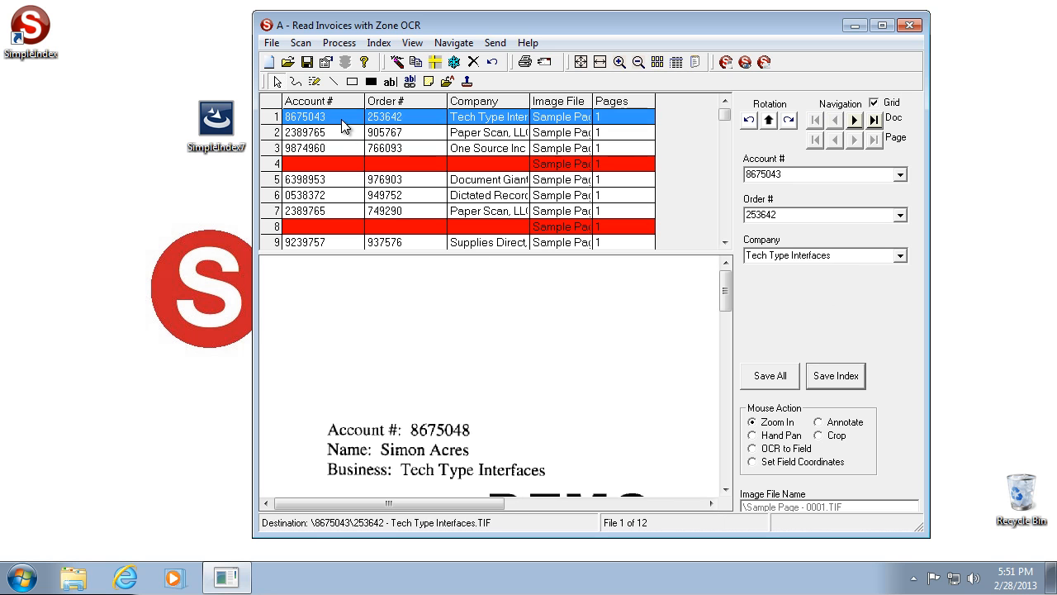
left_click(346, 134)
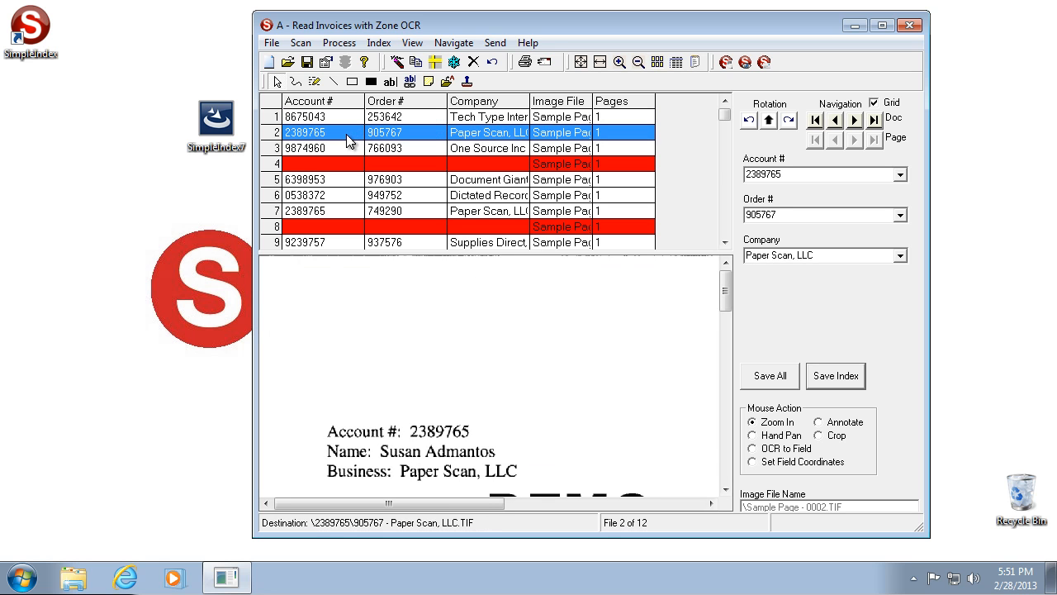
double_click(346, 134)
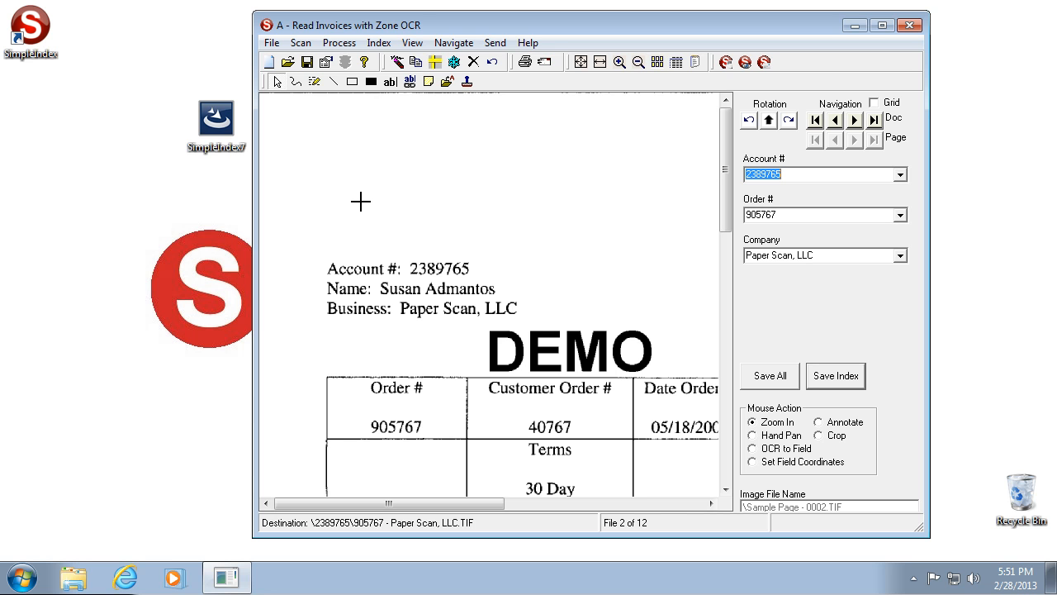
left_click(879, 101)
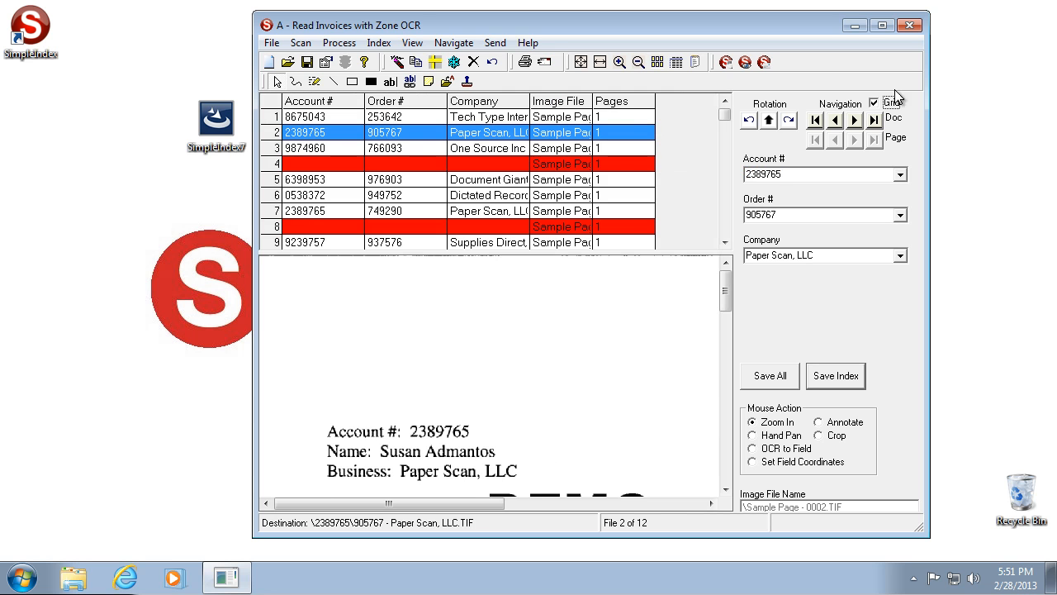
Open the seventh document from the index grid and fit its whole page in the view
double_click(332, 211)
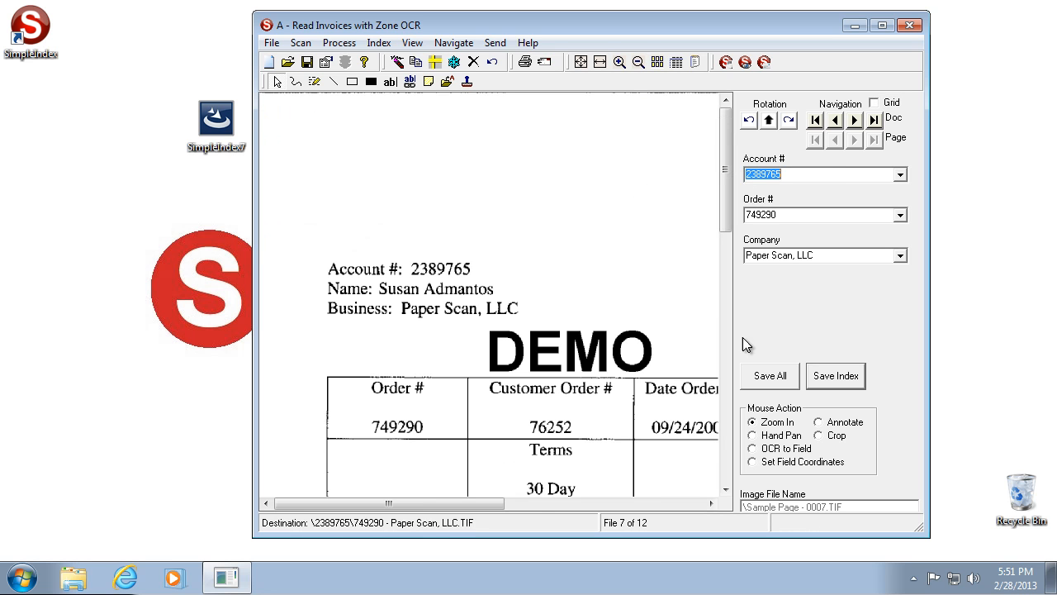
left_click(584, 63)
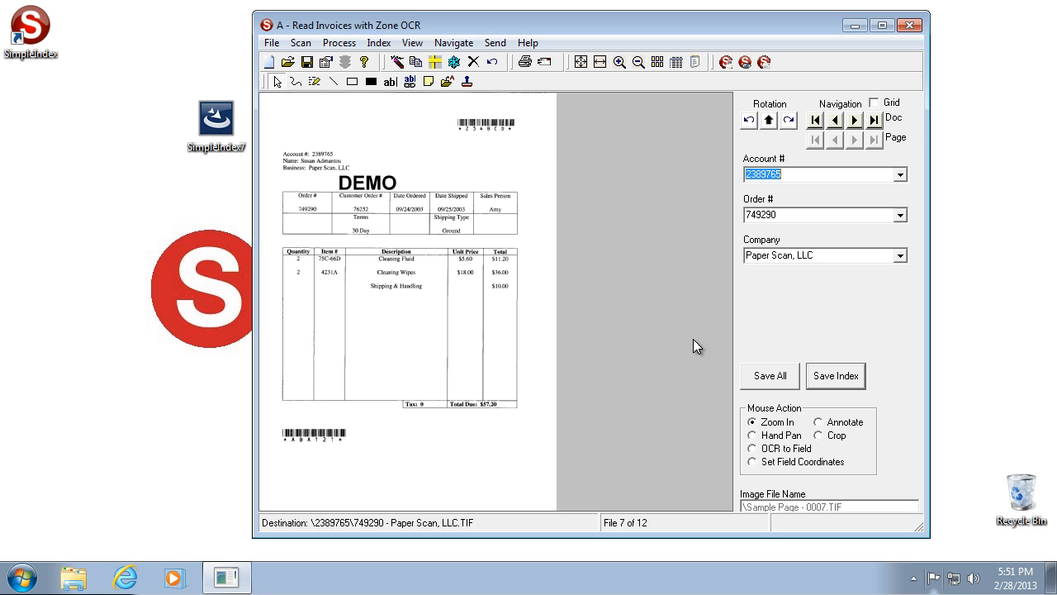
Save the index of the seventh document and every remaining document through the twelfth, and release the batch
left_click(832, 380)
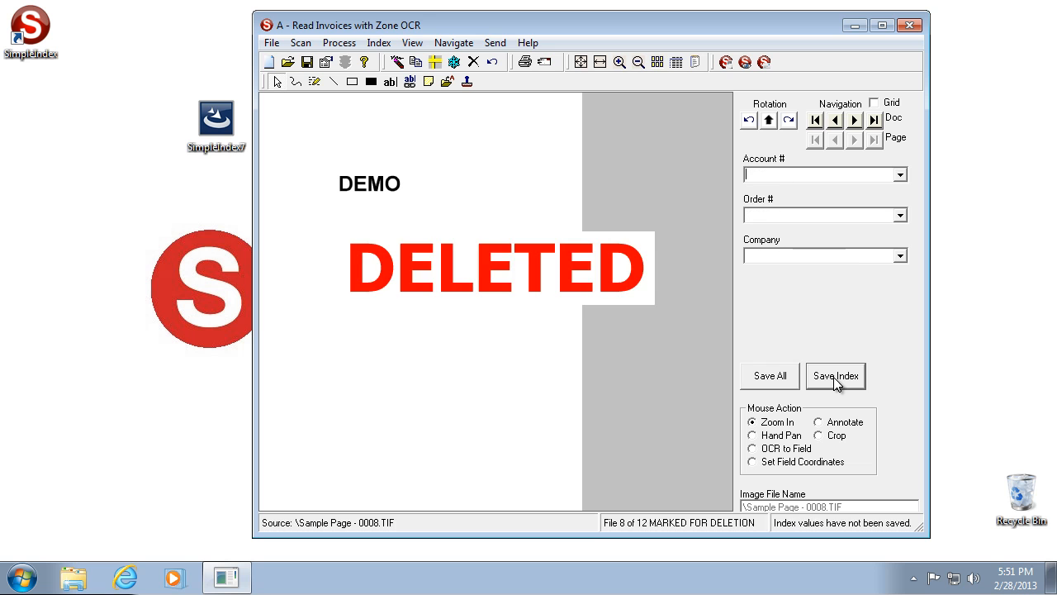
left_click(836, 379)
left_click(835, 378)
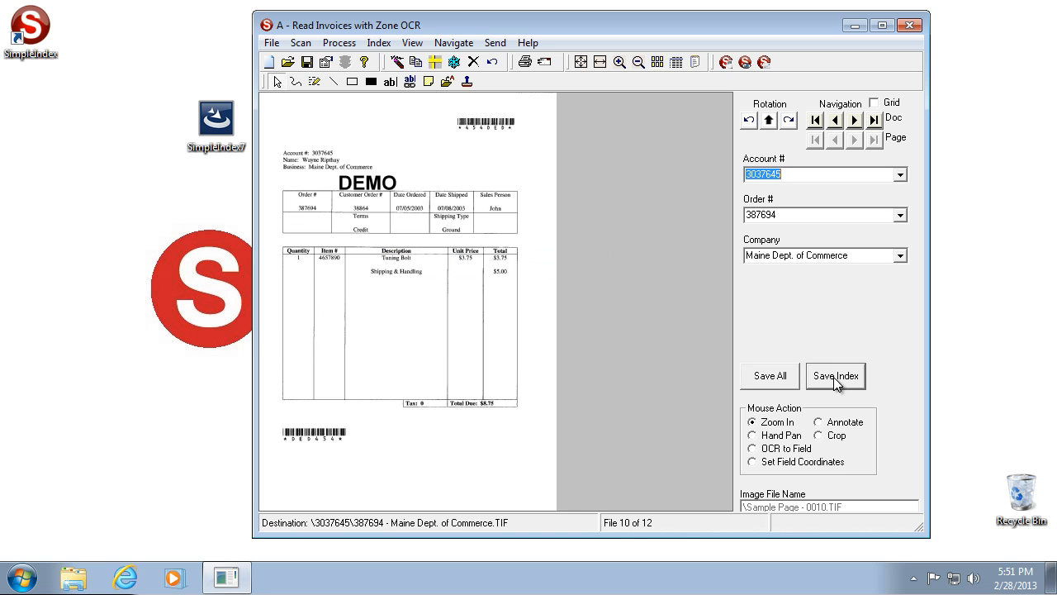
left_click(836, 379)
left_click(836, 378)
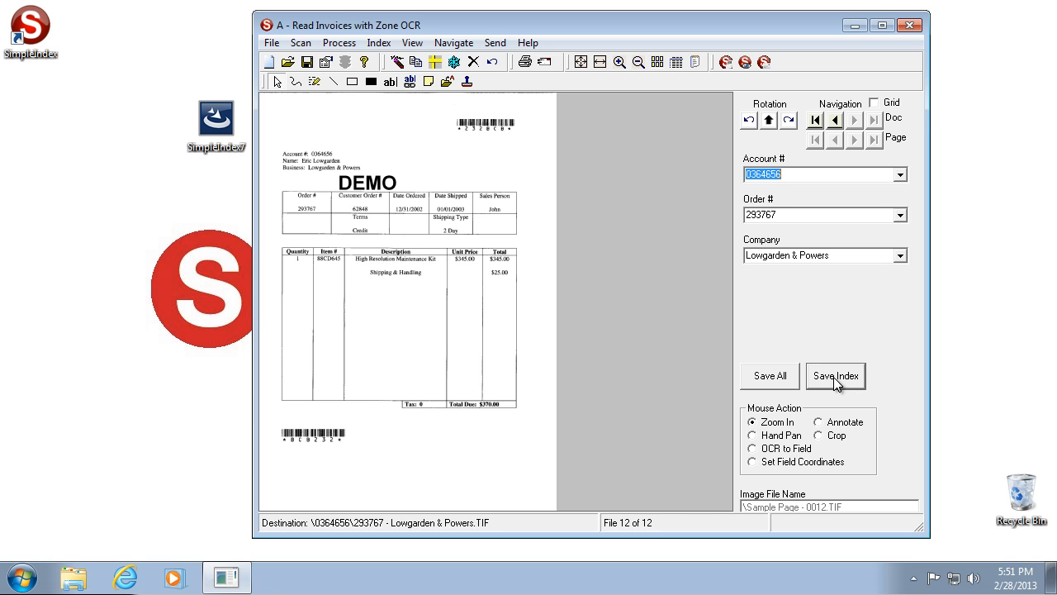
left_click(836, 378)
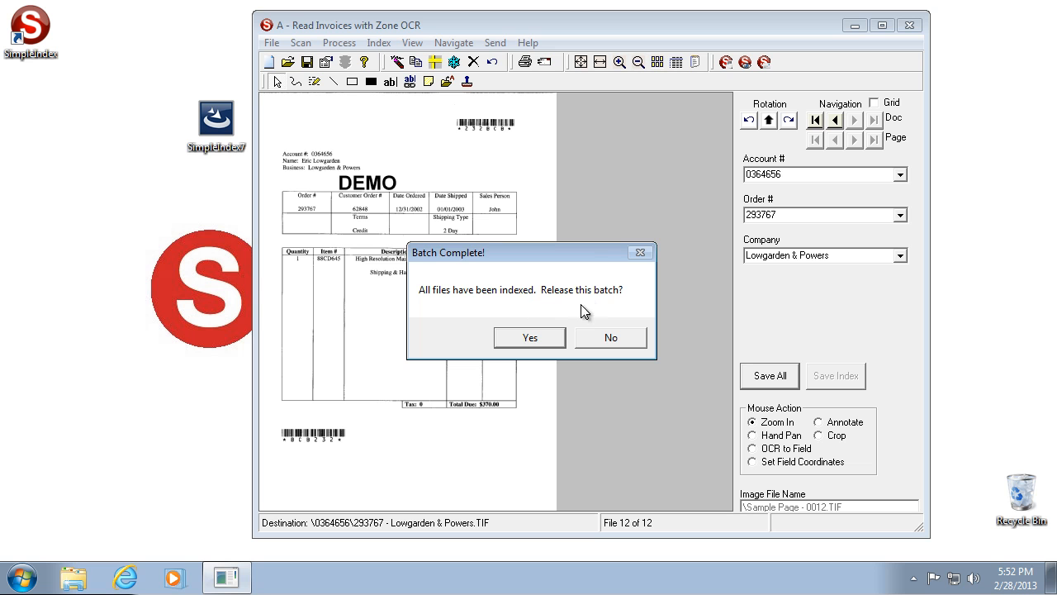
left_click(535, 337)
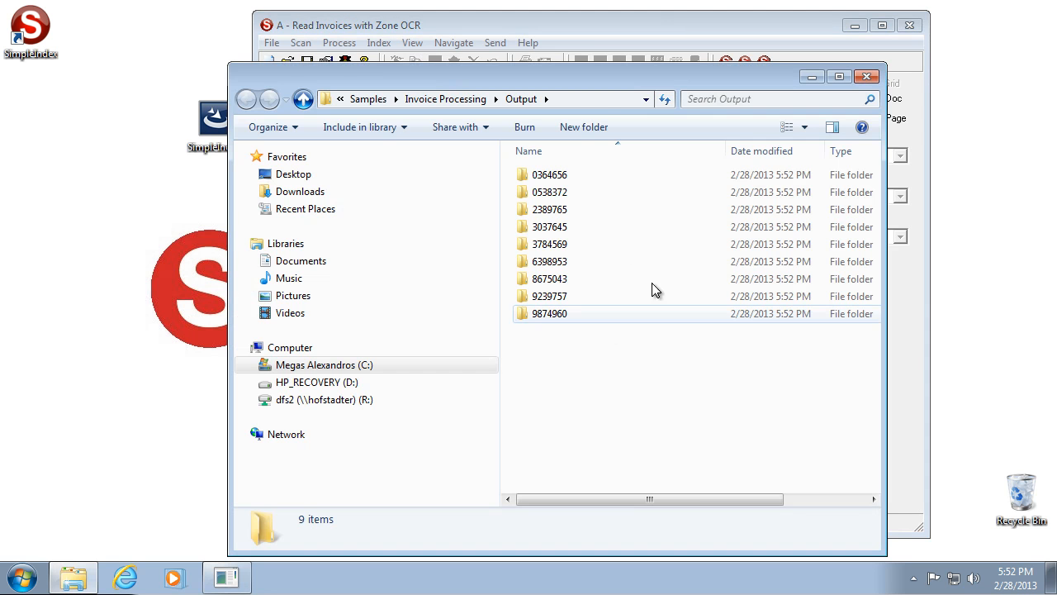
Inspect the exported Lowgarden & Powers invoice in the first account folder of Output, and close the viewer and folder windows
left_click_drag(598, 83, 557, 54)
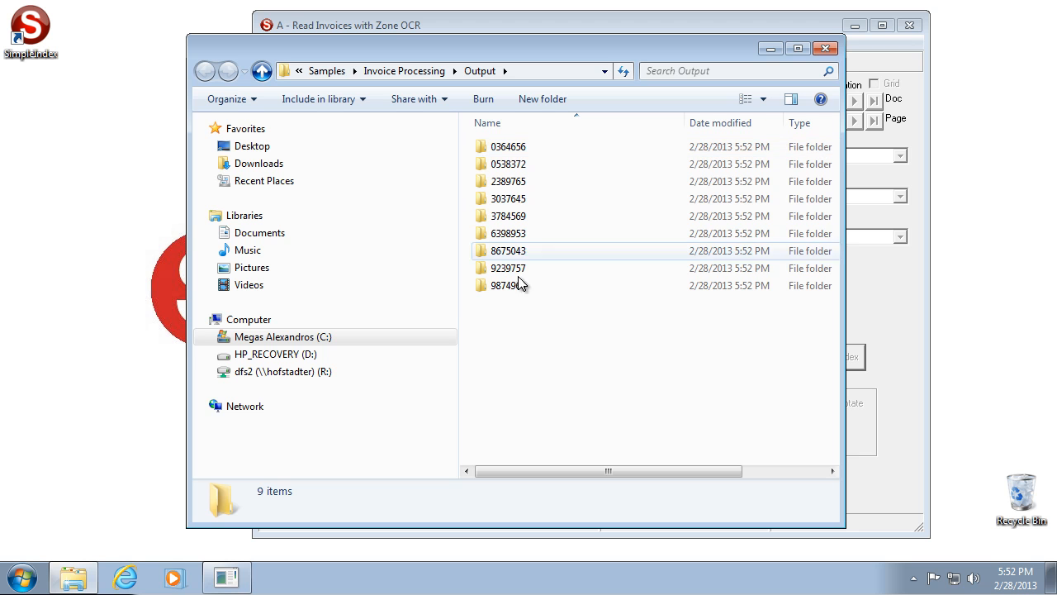
left_click_drag(560, 52, 419, 52)
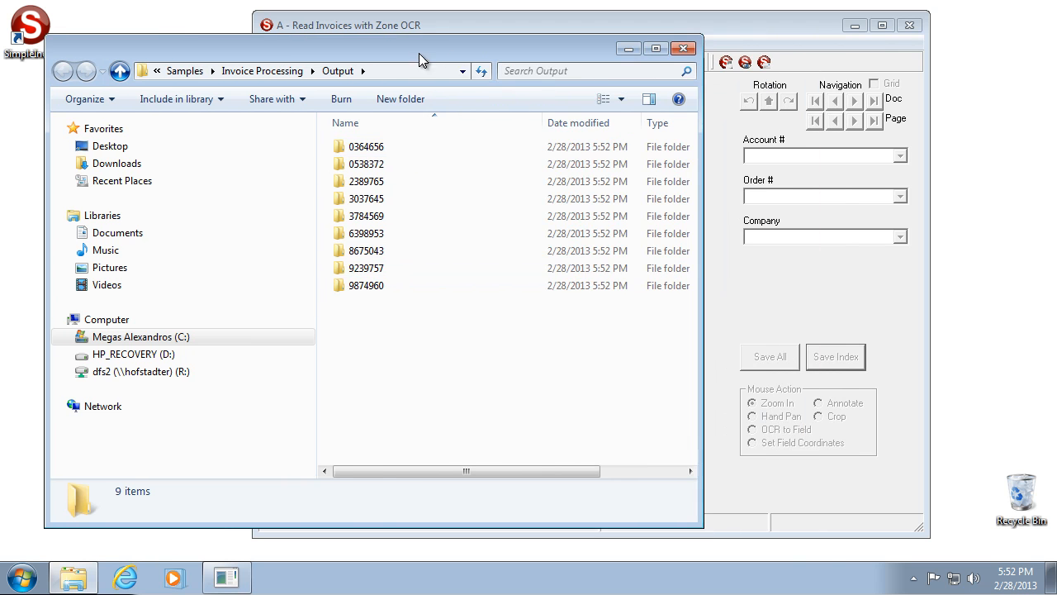
double_click(365, 147)
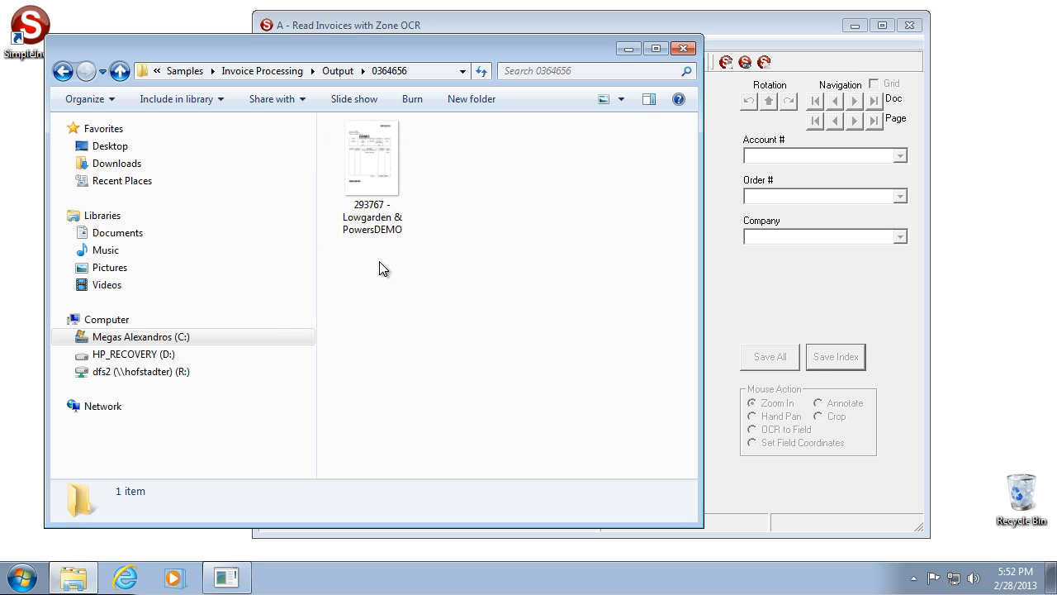
double_click(377, 188)
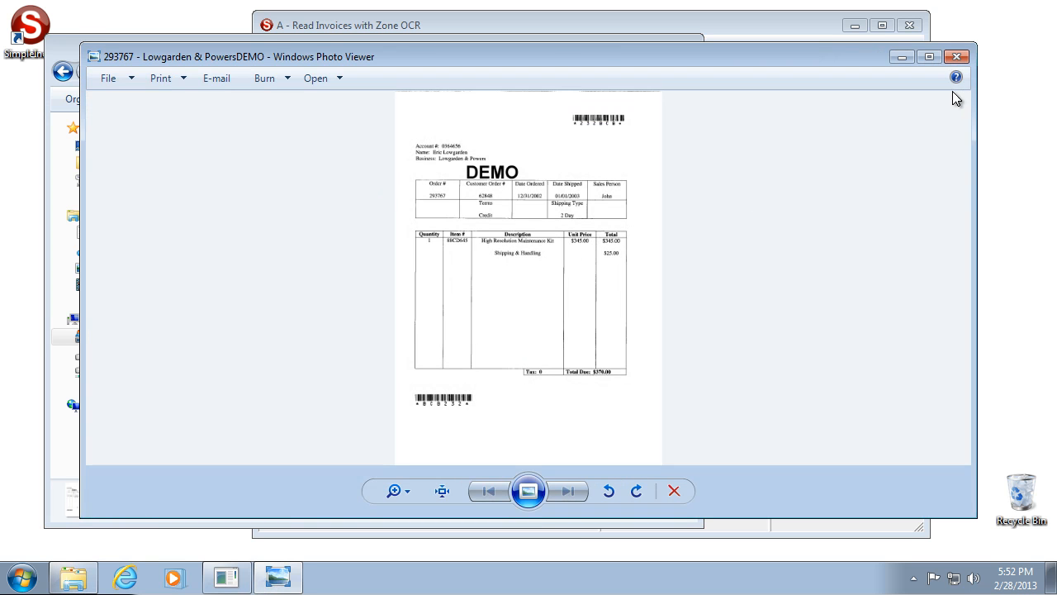
left_click(957, 56)
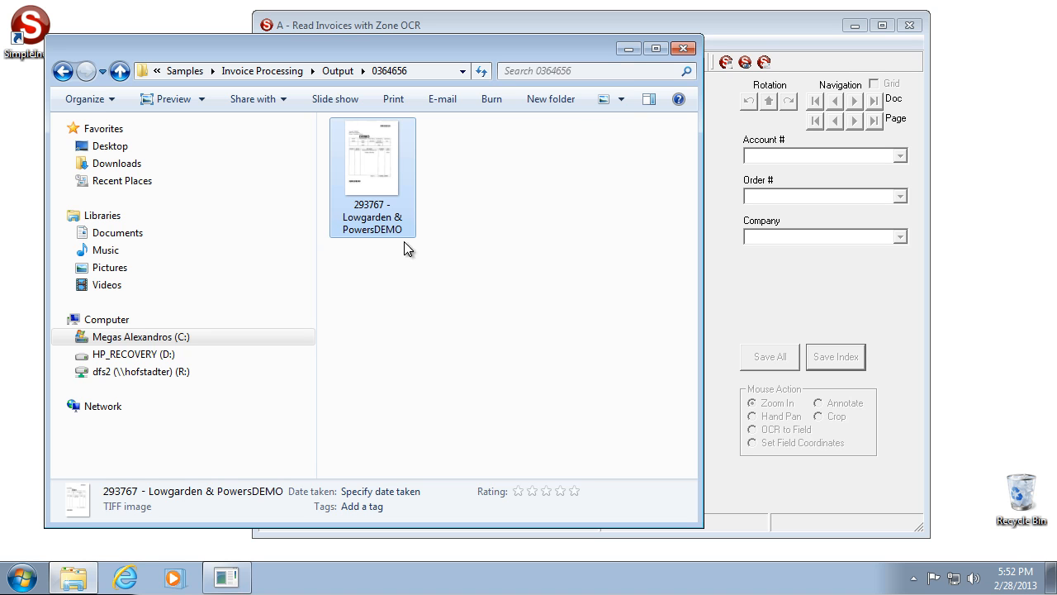
left_click(685, 49)
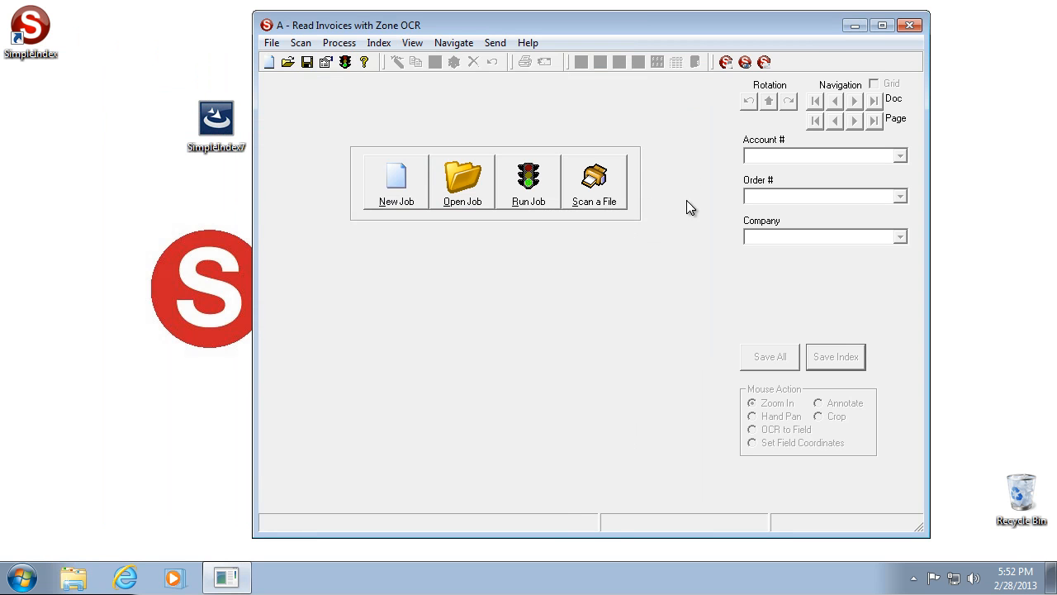